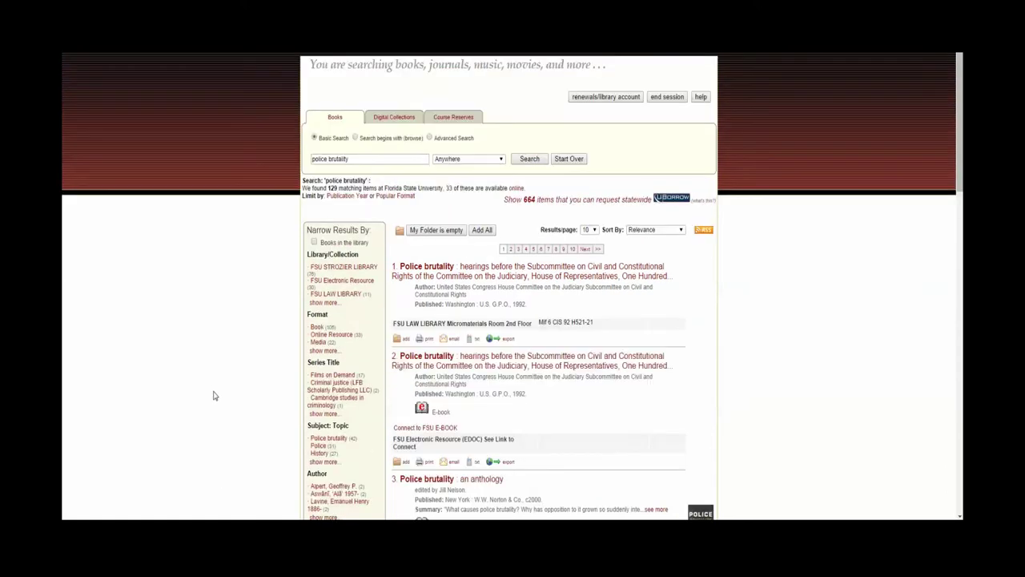
# Scroll down and back up through the 'police brutality' catalog results
pyautogui.scroll(-2, 214, 394)
pyautogui.scroll(-2, 214, 397)
pyautogui.scroll(-3, 214, 397)
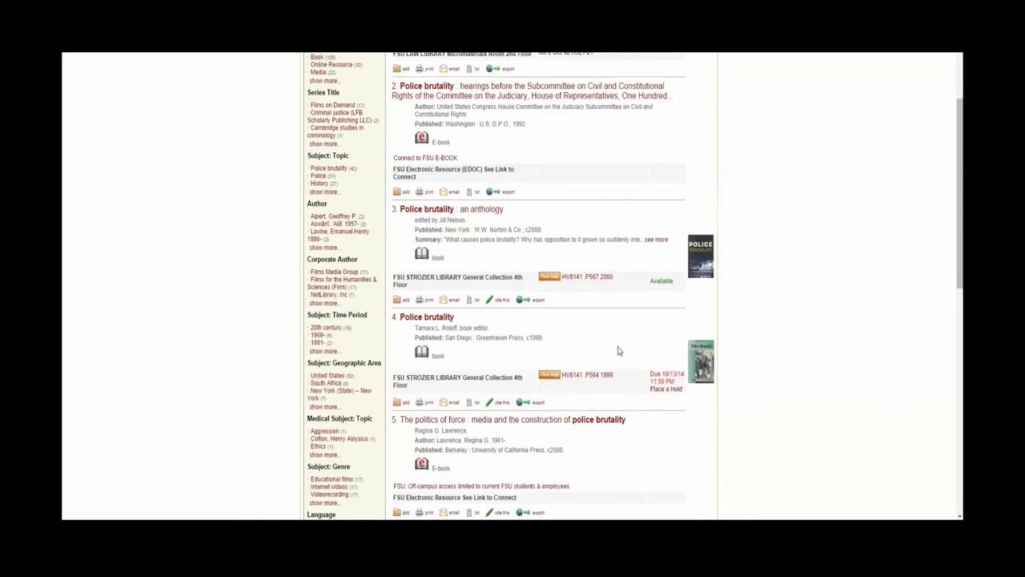
pyautogui.scroll(2, 617, 350)
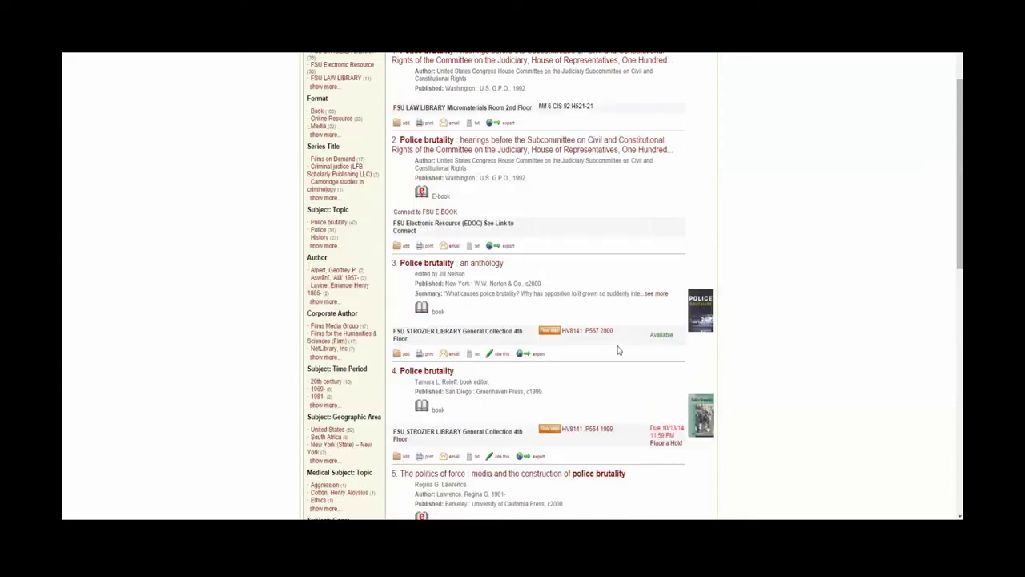
pyautogui.scroll(4, 617, 350)
pyautogui.scroll(2, 618, 350)
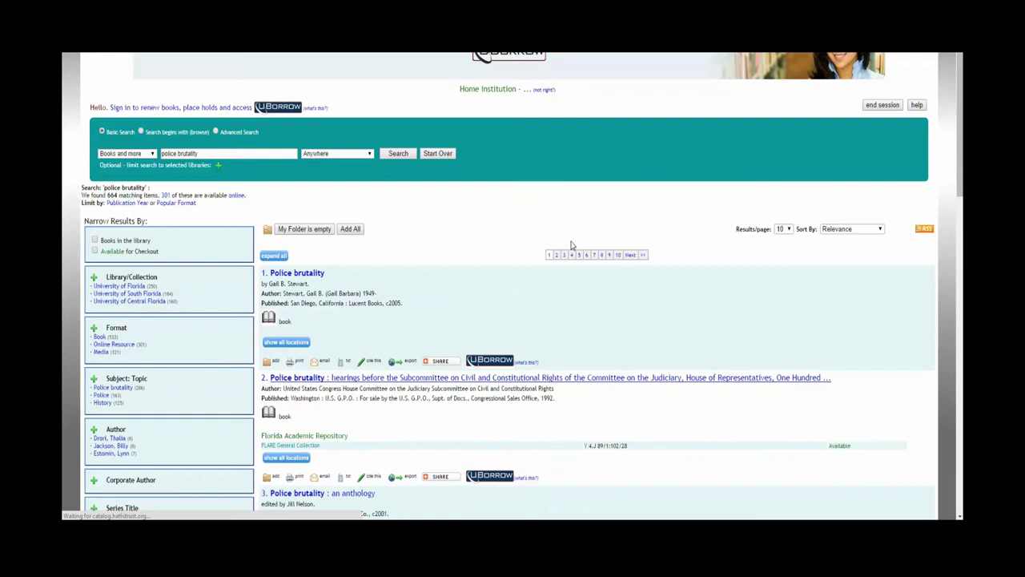
# Highlight Florida State University as home institution and go to the UBorrow sign-in page
pyautogui.click(580, 254)
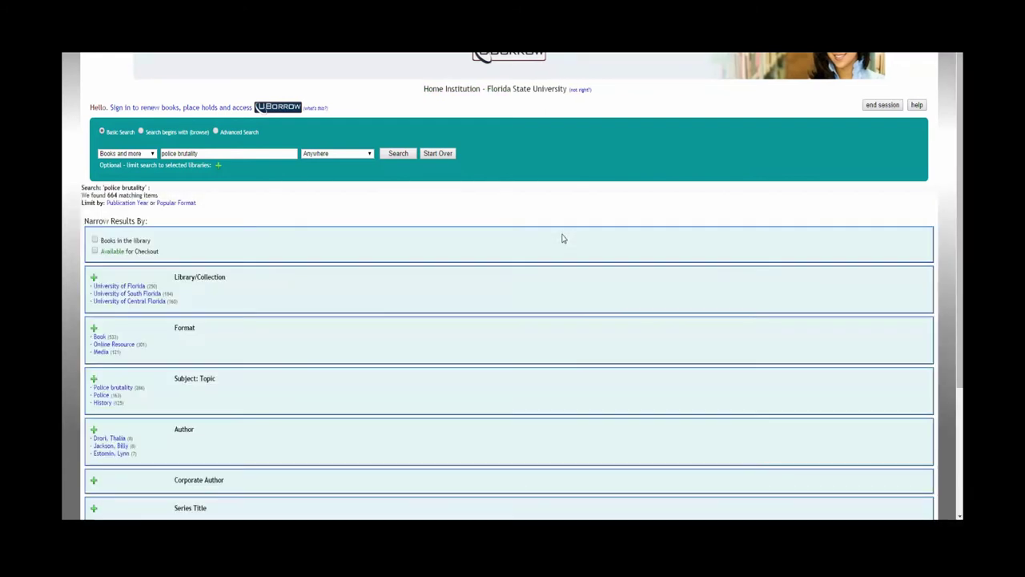
pyautogui.moveTo(550, 91); pyautogui.dragTo(488, 91)
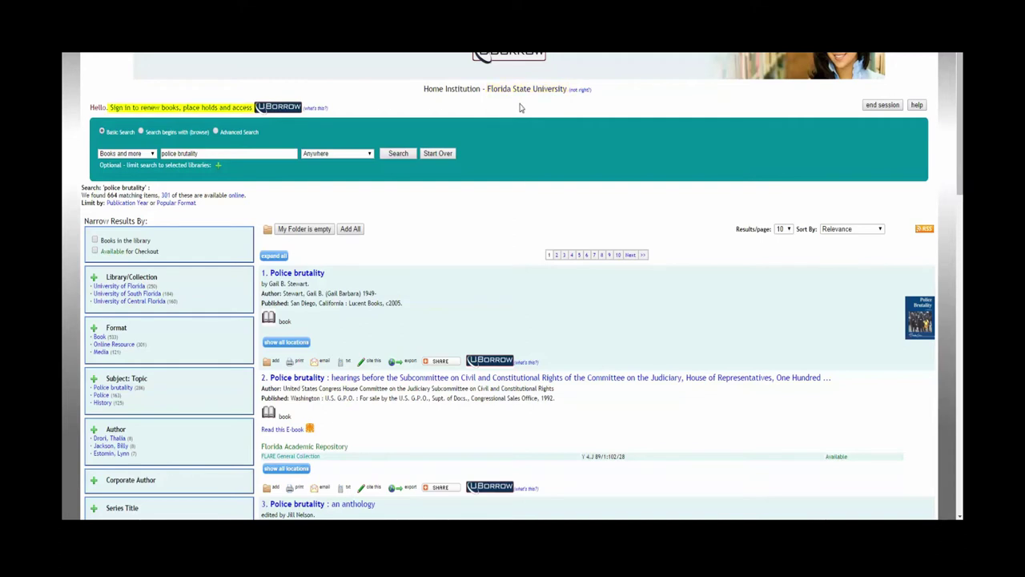
pyautogui.click(181, 108)
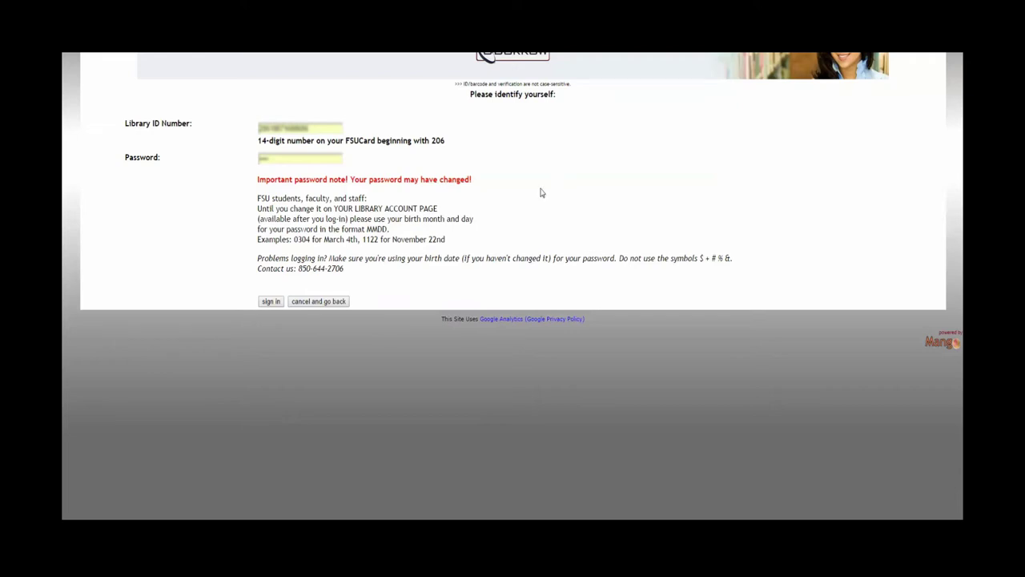
# Submit the entered library ID and password to sign in to UBorrow
pyautogui.click(270, 304)
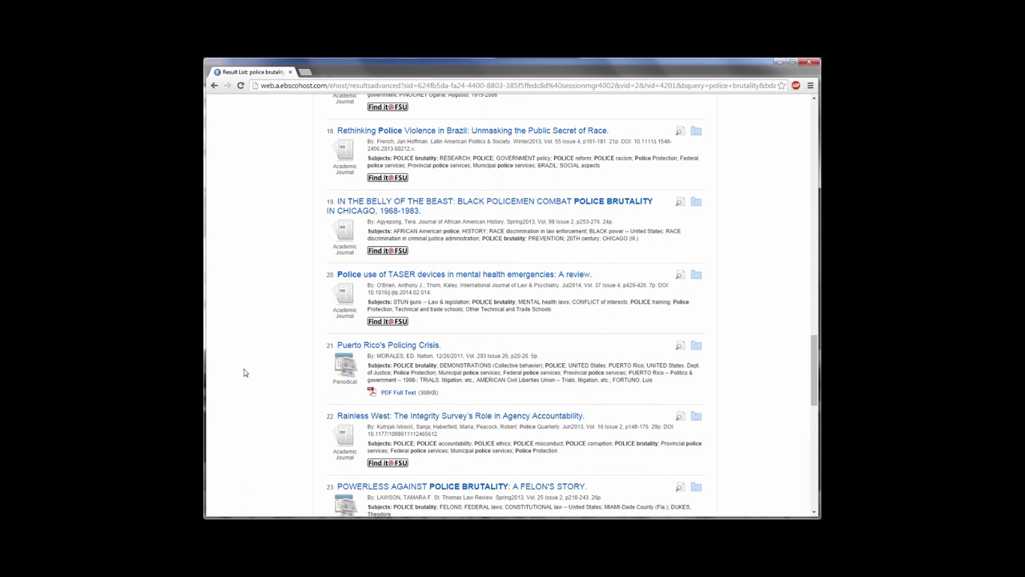
# Use 'Find it @ FSU' on result 19, 'In the Belly of the Beast'
pyautogui.click(387, 250)
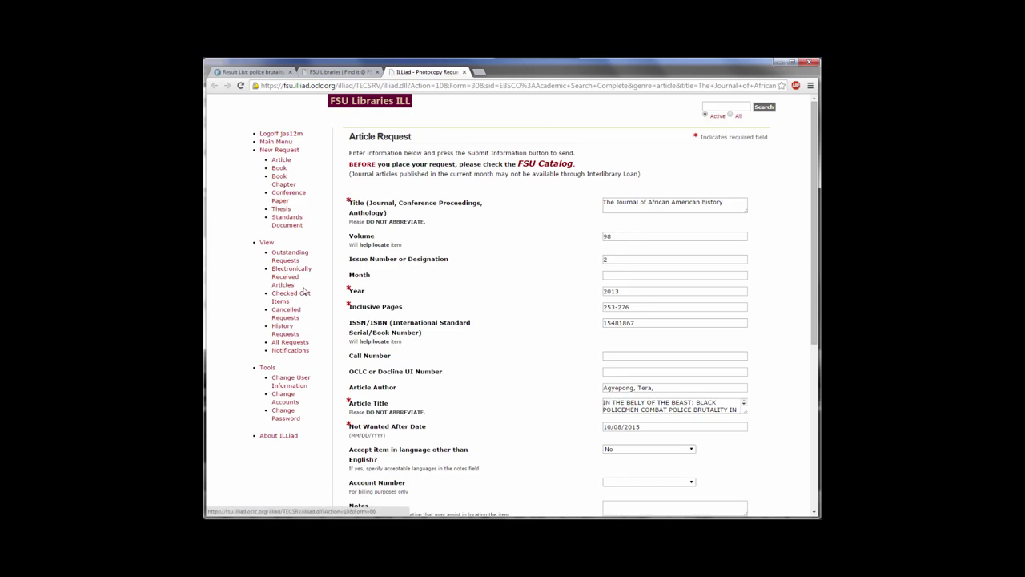
pyautogui.scroll(-3, 540, 361)
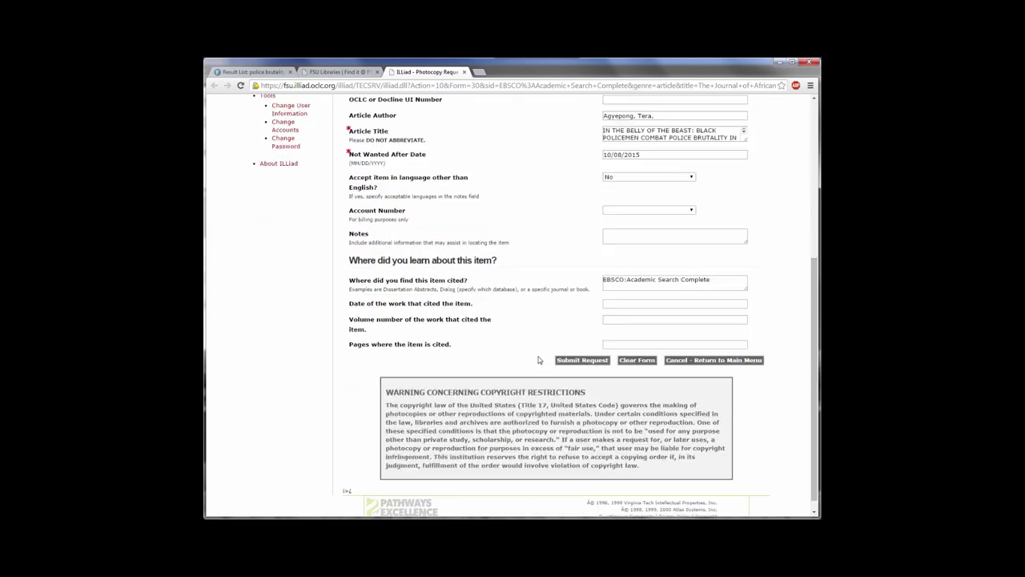
pyautogui.scroll(3, 538, 356)
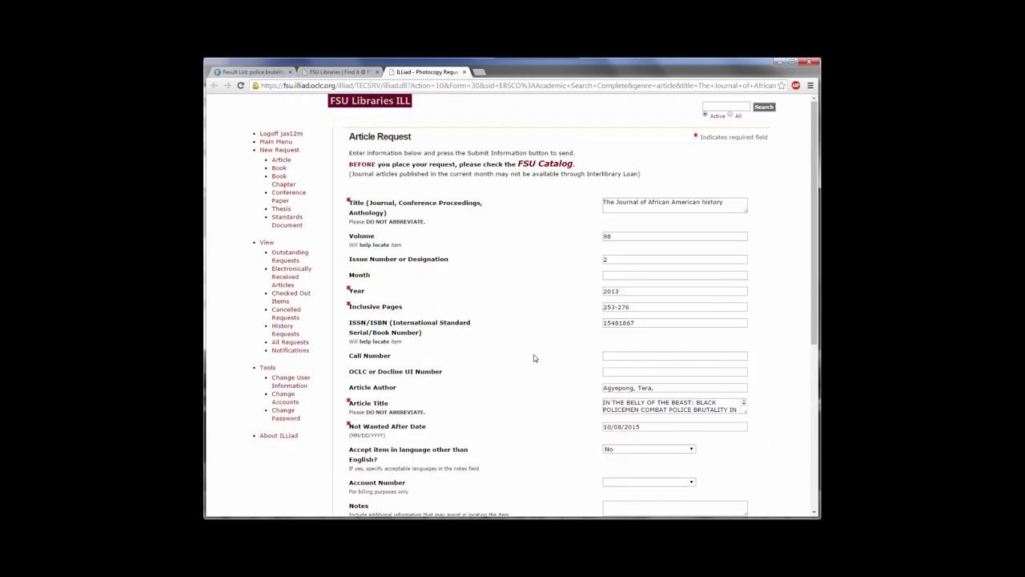